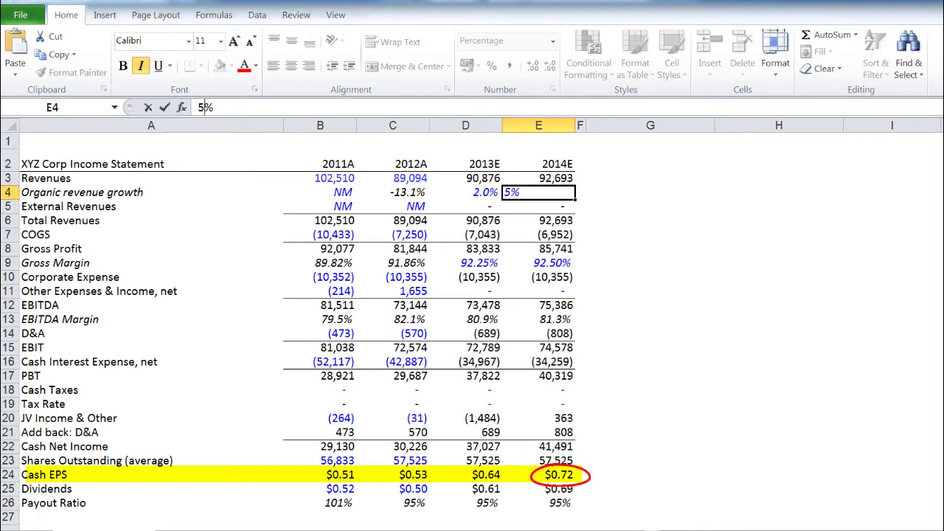
Step: Set the 2014E organic revenue growth to 5% and the 2014E gross margin to 95%
{"action": "key", "text": "ctrl+Return"}
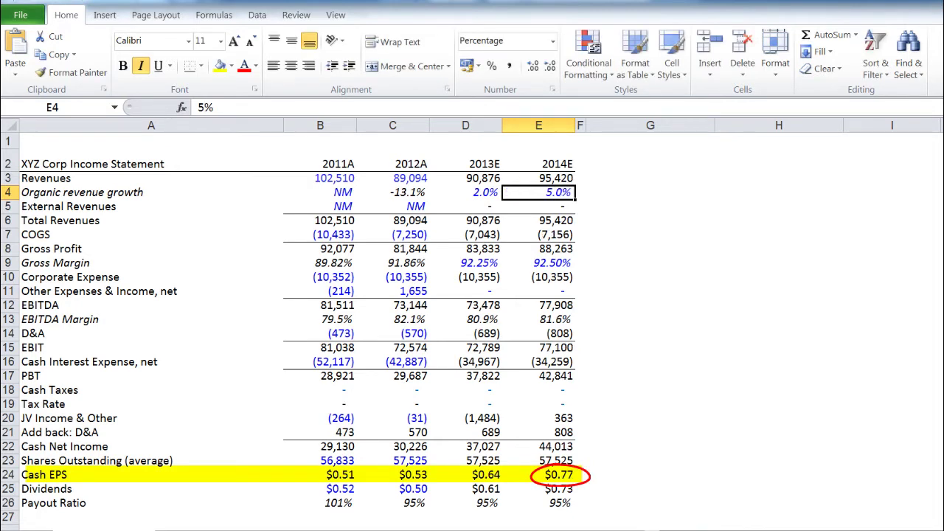
{"action": "key", "text": "Down"}
{"action": "key", "text": "Down"}
{"action": "key", "text": "Down"}
{"action": "key", "text": "Down"}
{"action": "key", "text": "Down"}
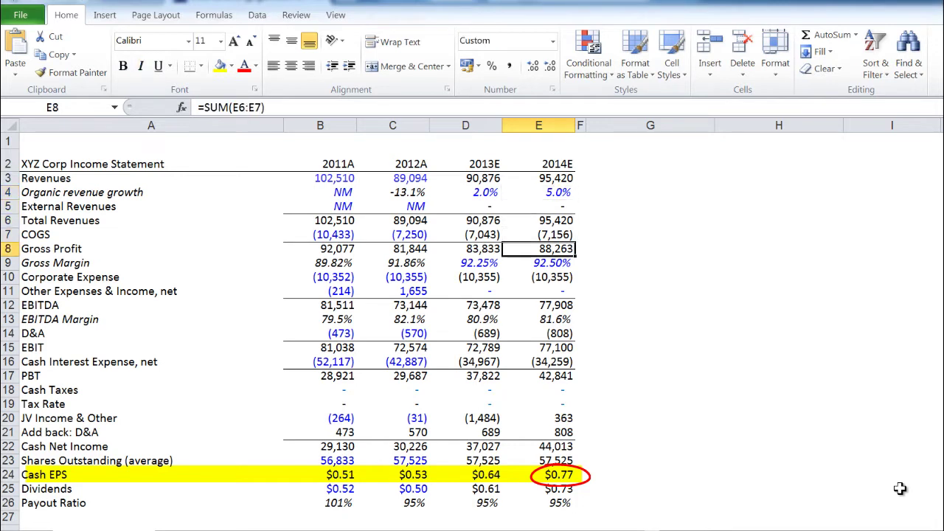
{"action": "type", "text": "95%"}
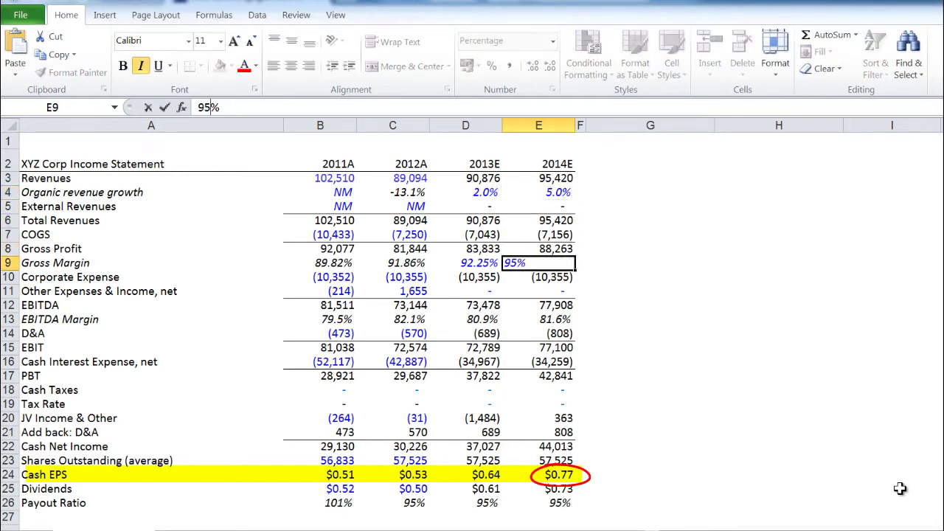
{"action": "key", "text": "ctrl+Return"}
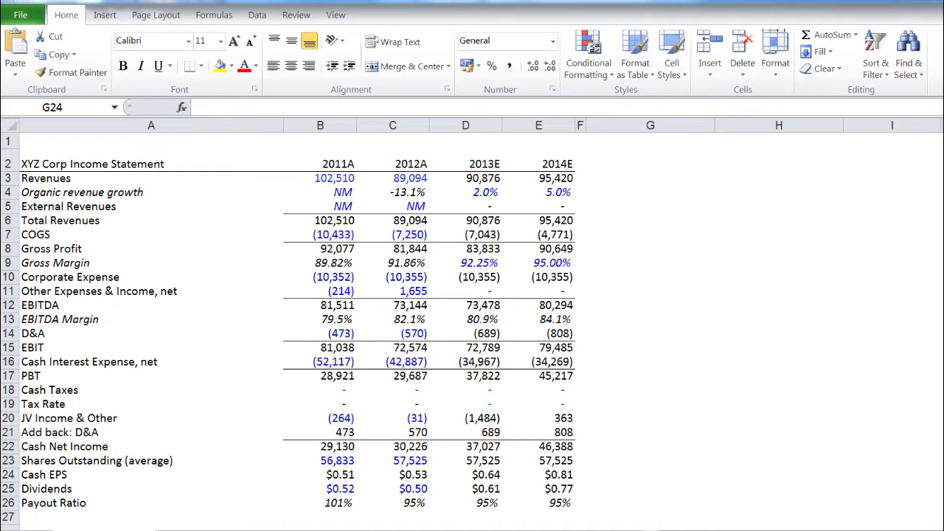
Step: Paste the 2014E Cash EPS from E24 into G24 as a link to the original cell
{"action": "key", "text": "Left"}
{"action": "key", "text": "Left"}
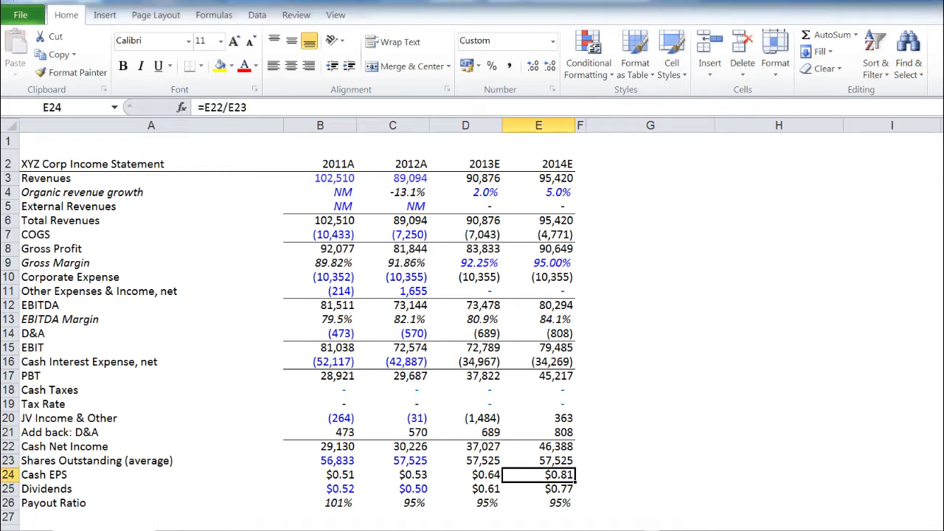
{"action": "key", "text": "ctrl+c"}
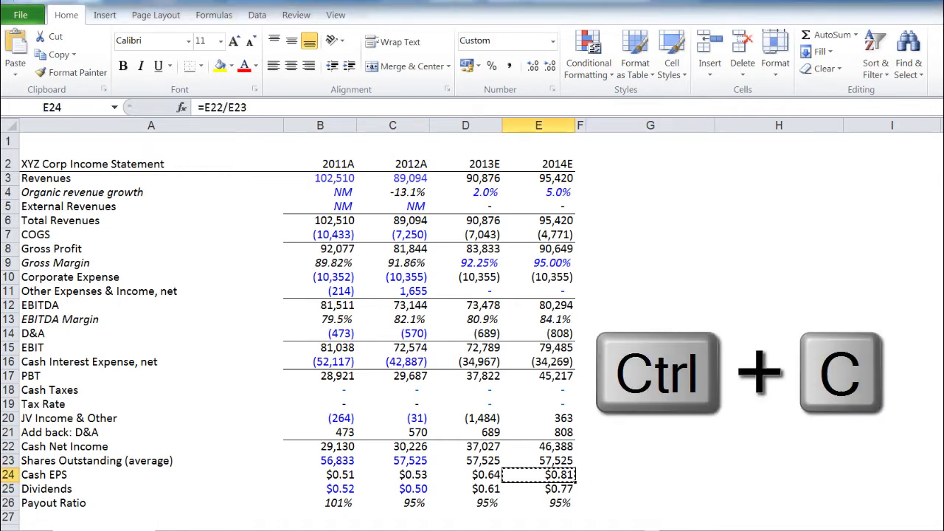
{"action": "key", "text": "Right"}
{"action": "key", "text": "Right"}
{"action": "key", "text": "ctrl+alt+v"}
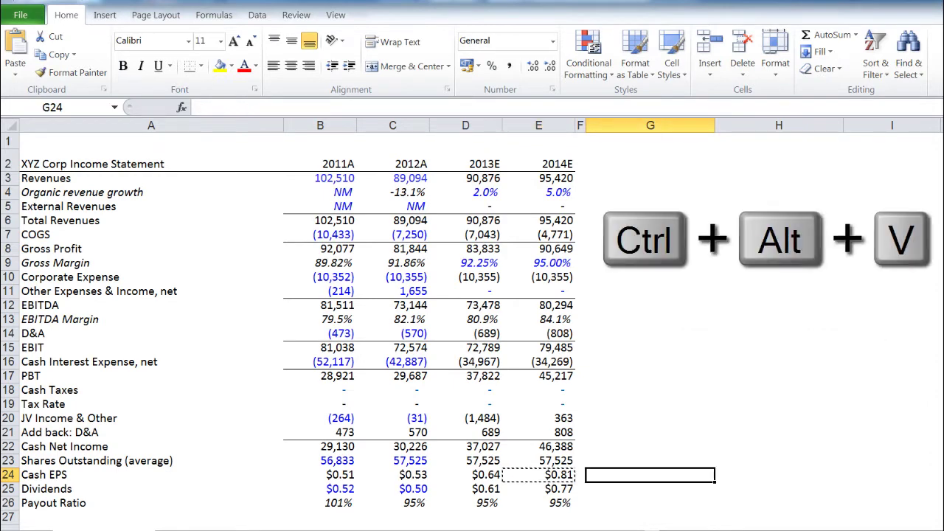
{"action": "key", "text": "l"}
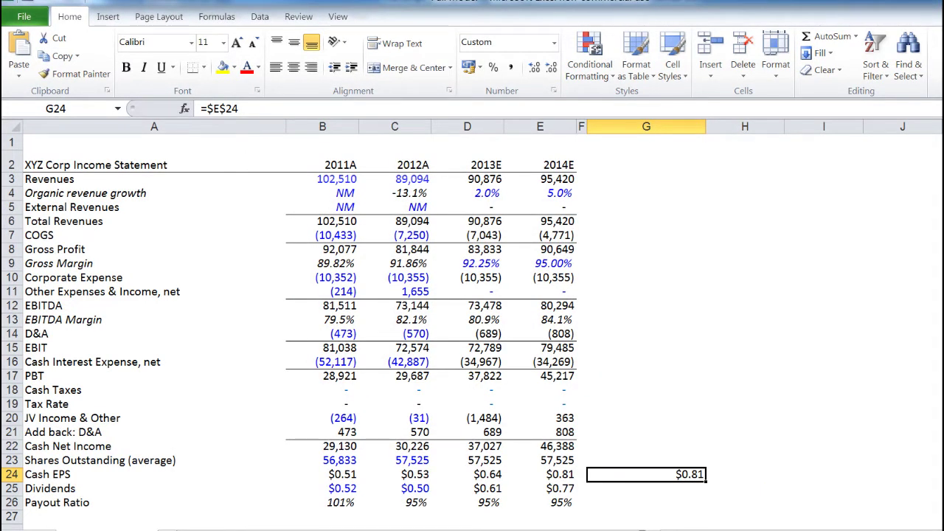
Step: Enter the revenue growth scenarios 0.01, 0.02 and 0.05 in H24 through J24
{"action": "left_click", "coordinate": [744, 474]}
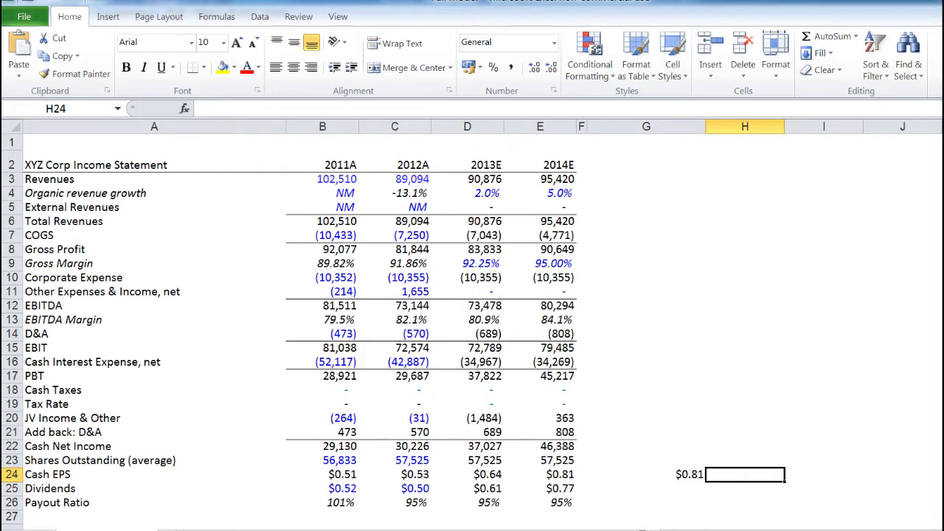
{"action": "type", "text": "0.01"}
{"action": "key", "text": "Tab"}
{"action": "type", "text": "0.0"}
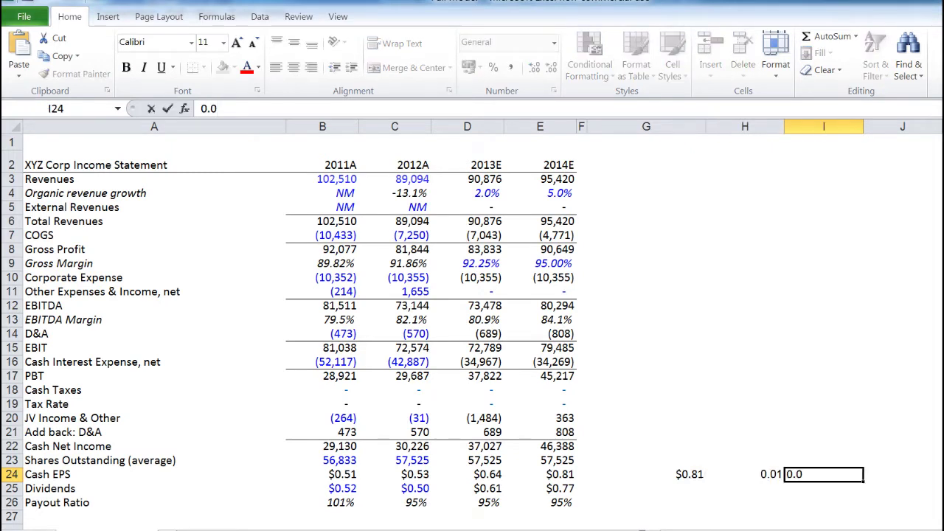
{"action": "type", "text": "2"}
{"action": "key", "text": "Tab"}
{"action": "type", "text": "0.05"}
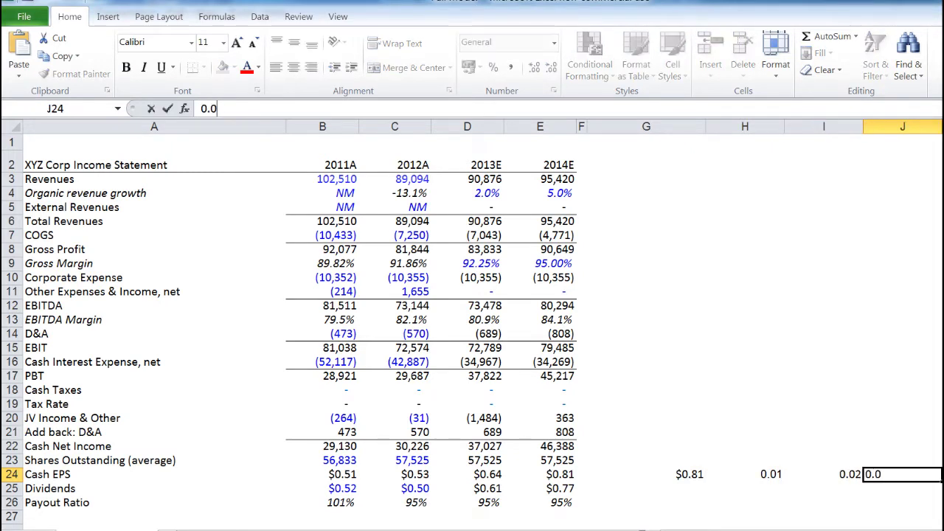
{"action": "key", "text": "Return"}
Step: Enter the gross margin scenarios 0.9, 0.925 and 0.95 in G25 through G27
{"action": "left_click", "coordinate": [745, 474]}
{"action": "key", "text": "Left"}
{"action": "key", "text": "Down"}
{"action": "type", "text": "0.9"}
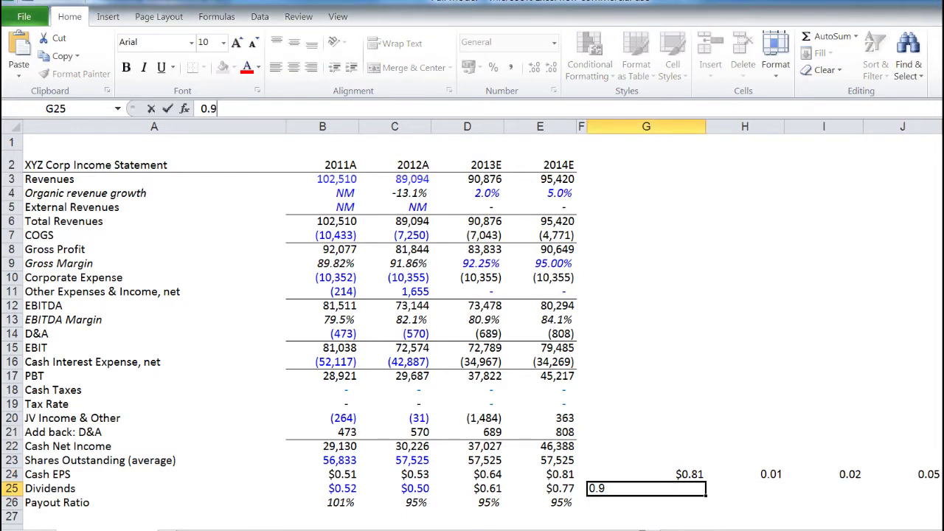
{"action": "key", "text": "Return"}
{"action": "type", "text": "0.925"}
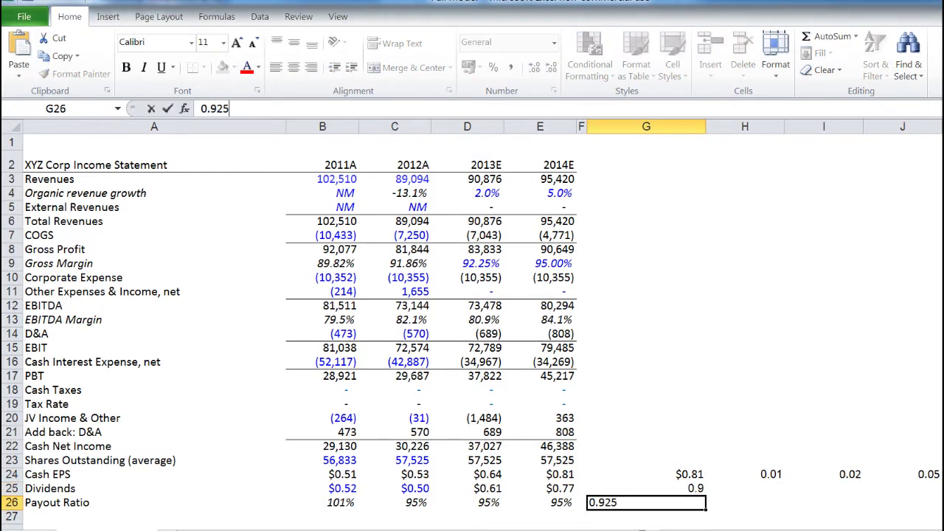
{"action": "key", "text": "Return"}
{"action": "type", "text": "0.95"}
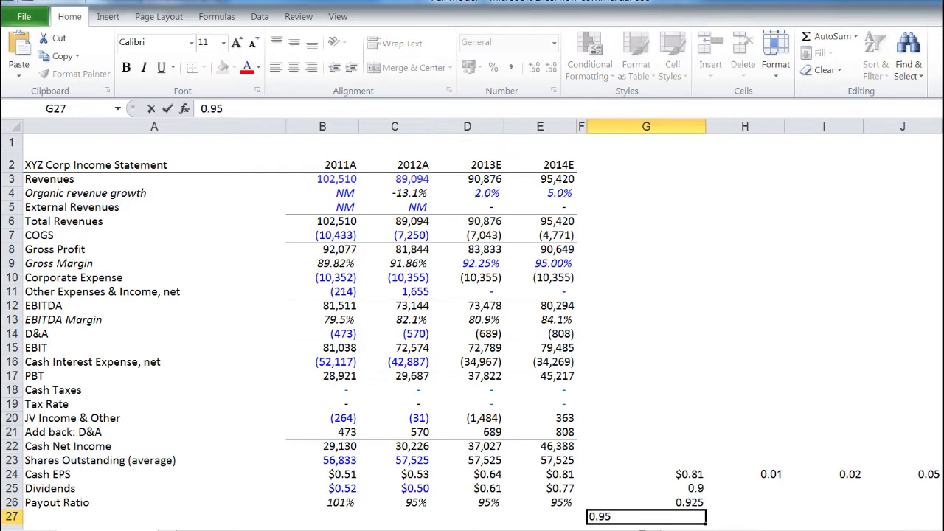
{"action": "key", "text": "ctrl+Return"}
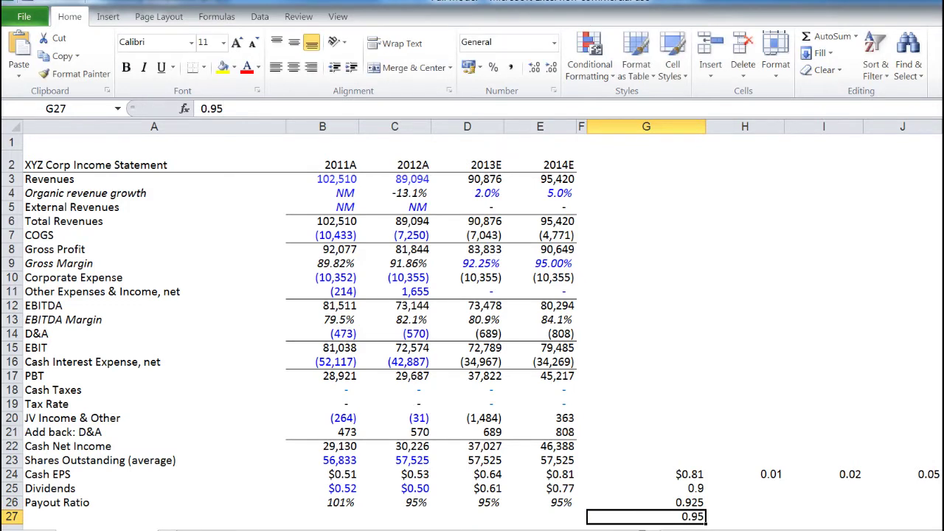
Step: Start a What-If Data Table on the range G24:J27
{"action": "key", "text": "alt+a"}
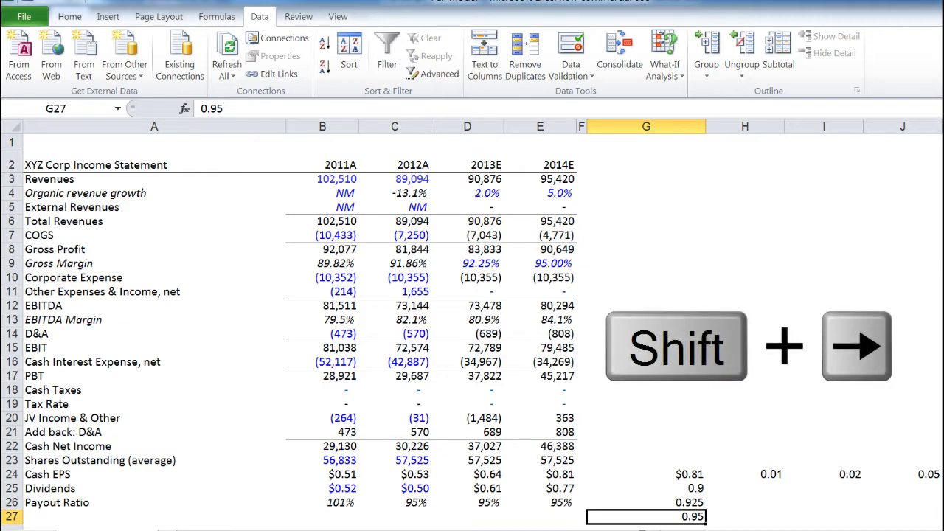
{"action": "key", "text": "shift+Up"}
{"action": "key", "text": "shift+Up"}
{"action": "key", "text": "shift+Up"}
{"action": "key", "text": "shift+Right"}
{"action": "key", "text": "shift+Right"}
{"action": "key", "text": "shift+Right"}
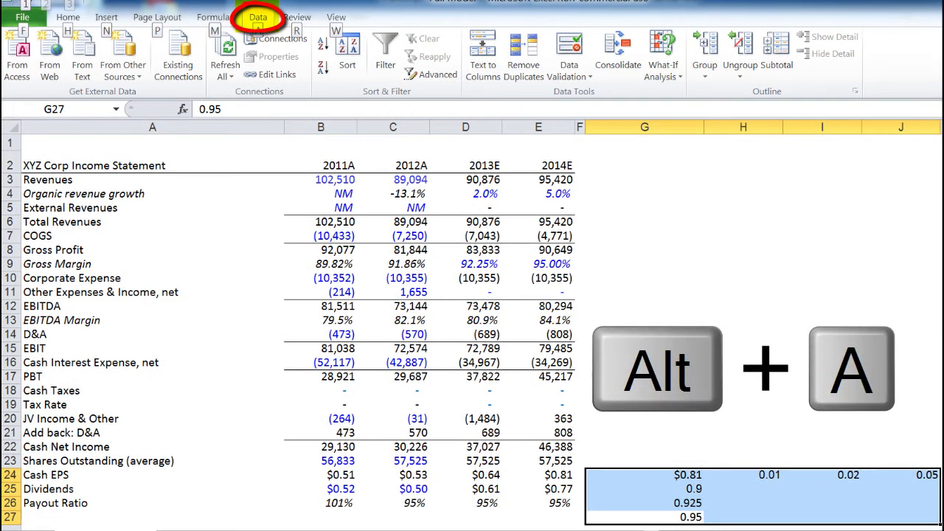
{"action": "key", "text": "alt+a"}
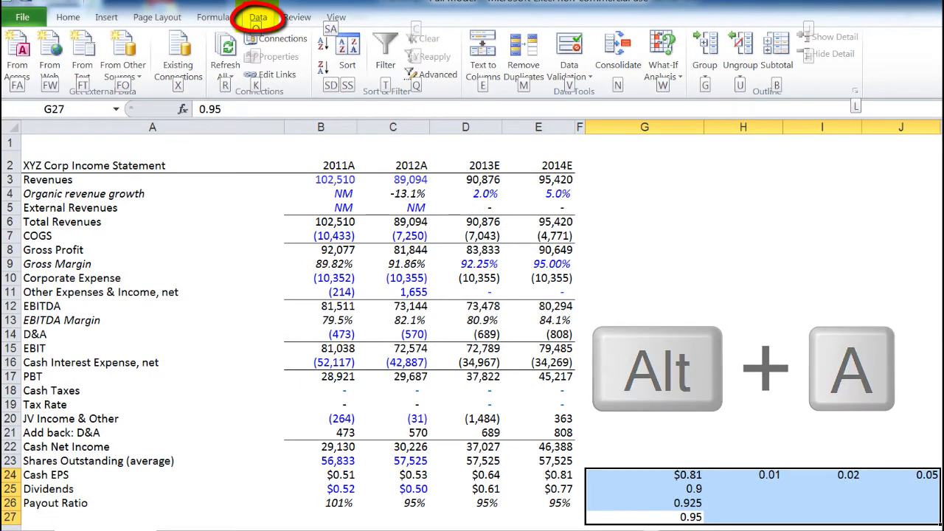
{"action": "key", "text": "w"}
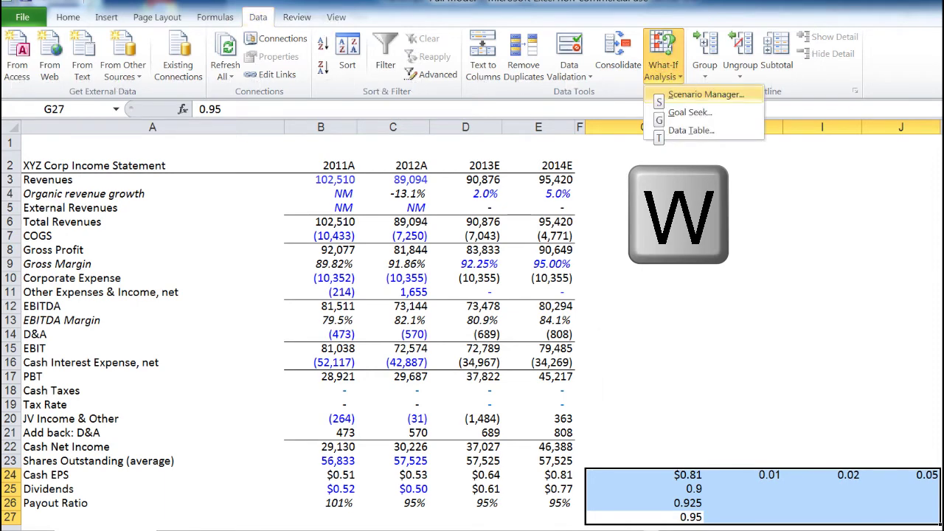
{"action": "key", "text": "t"}
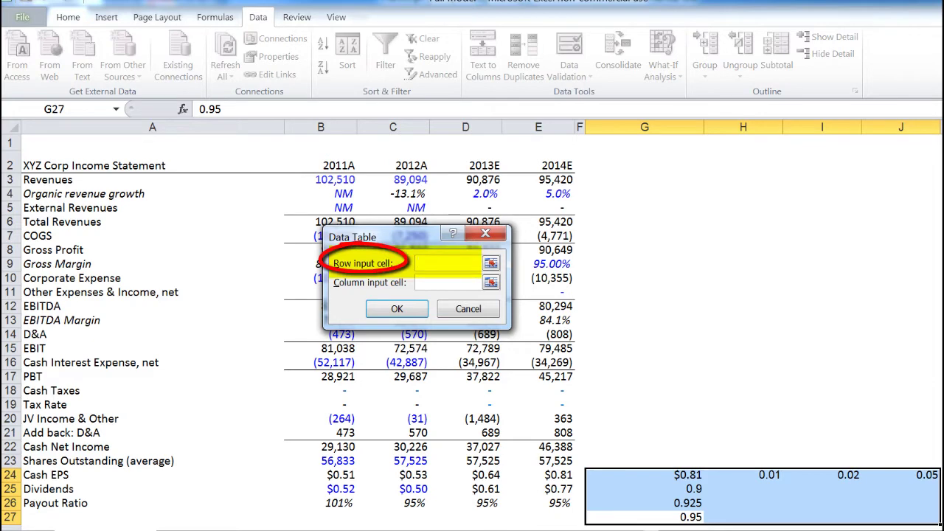
Step: Set the data table's row input cell to the 2014E organic revenue growth in E4
{"action": "key", "text": "Left"}
{"action": "key", "text": "Up"}
{"action": "key", "text": "Up"}
{"action": "key", "text": "Up"}
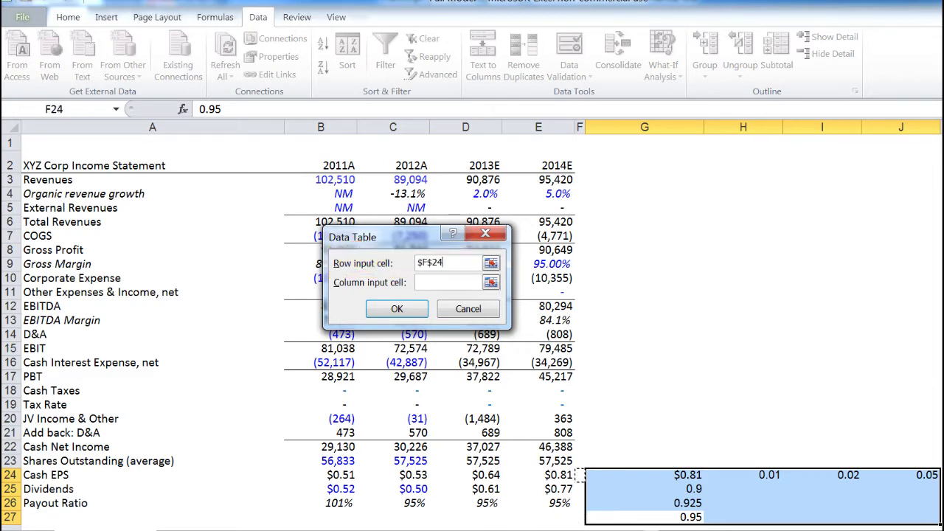
{"action": "key", "text": "Up"}
{"action": "key", "text": "Up"}
{"action": "key", "text": "Up"}
{"action": "key", "text": "Up"}
{"action": "key", "text": "Up"}
{"action": "key", "text": "Up"}
{"action": "key", "text": "Up"}
{"action": "key", "text": "Up"}
{"action": "key", "text": "Up"}
{"action": "key", "text": "Up"}
{"action": "key", "text": "Up"}
{"action": "key", "text": "Up"}
{"action": "key", "text": "Up"}
{"action": "key", "text": "Up"}
{"action": "key", "text": "Up"}
{"action": "key", "text": "Up"}
{"action": "key", "text": "Up"}
{"action": "key", "text": "Up"}
{"action": "key", "text": "Up"}
{"action": "key", "text": "Up"}
{"action": "key", "text": "Left"}
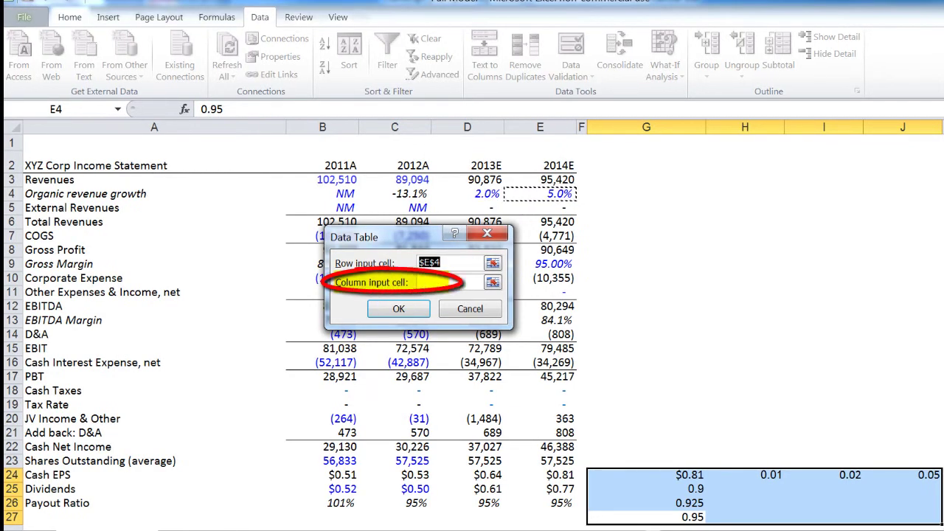
Step: Set the column input cell to the 2014E gross margin in E9 and generate the data table
{"action": "left_click", "coordinate": [447, 282]}
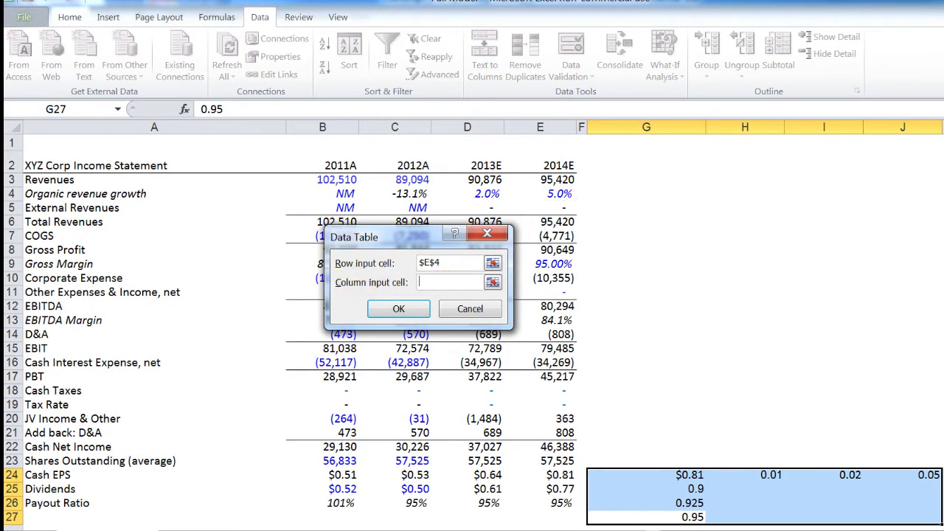
{"action": "key", "text": "Left"}
{"action": "key", "text": "Left"}
{"action": "key", "text": "Up"}
{"action": "key", "text": "Up"}
{"action": "key", "text": "Up"}
{"action": "key", "text": "Up"}
{"action": "key", "text": "Up"}
{"action": "key", "text": "Up"}
{"action": "key", "text": "Up"}
{"action": "key", "text": "Up"}
{"action": "key", "text": "Up"}
{"action": "key", "text": "Up"}
{"action": "key", "text": "Up"}
{"action": "key", "text": "Up"}
{"action": "key", "text": "Up"}
{"action": "key", "text": "Up"}
{"action": "key", "text": "Up"}
{"action": "key", "text": "Up"}
{"action": "key", "text": "Up"}
{"action": "key", "text": "Up"}
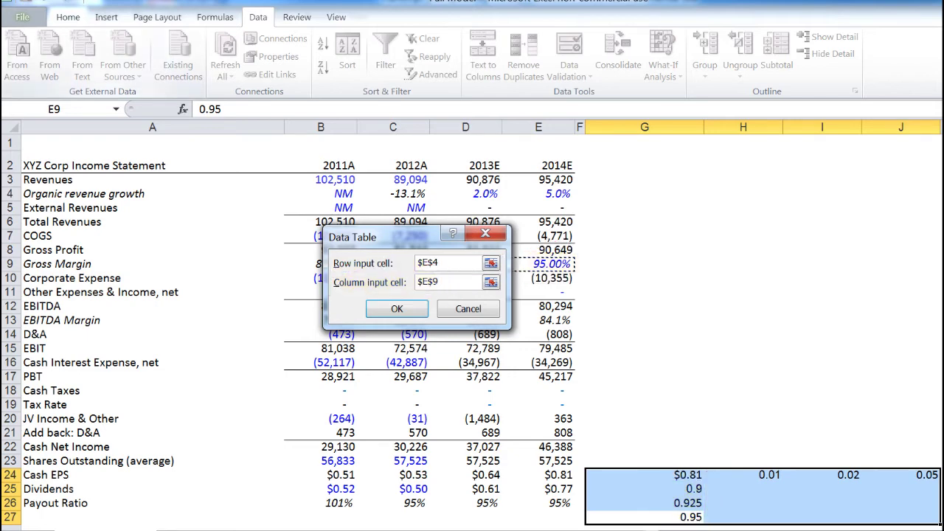
{"action": "key", "text": "Return"}
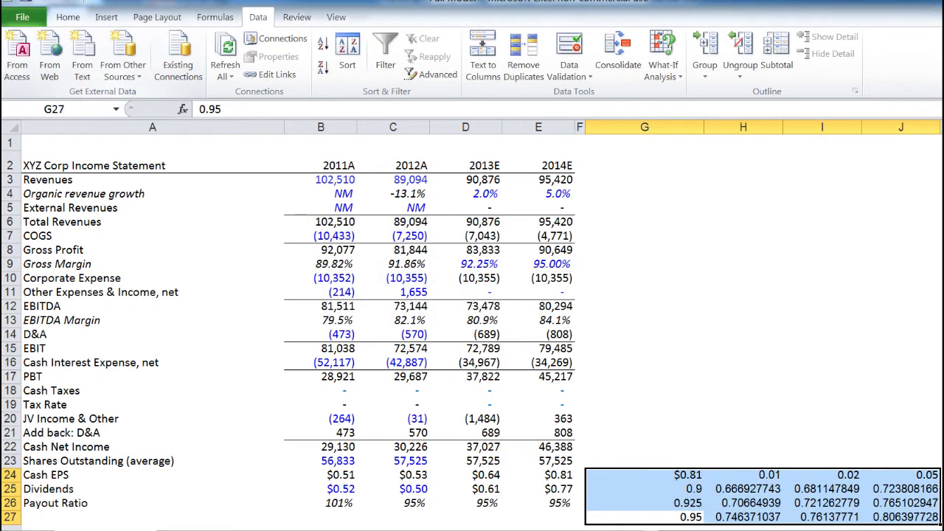
Step: Copy the 2014E organic revenue growth cell and paste only its formats onto the growth scenarios in H24:J24
{"action": "key", "text": "Left"}
{"action": "key", "text": "Left"}
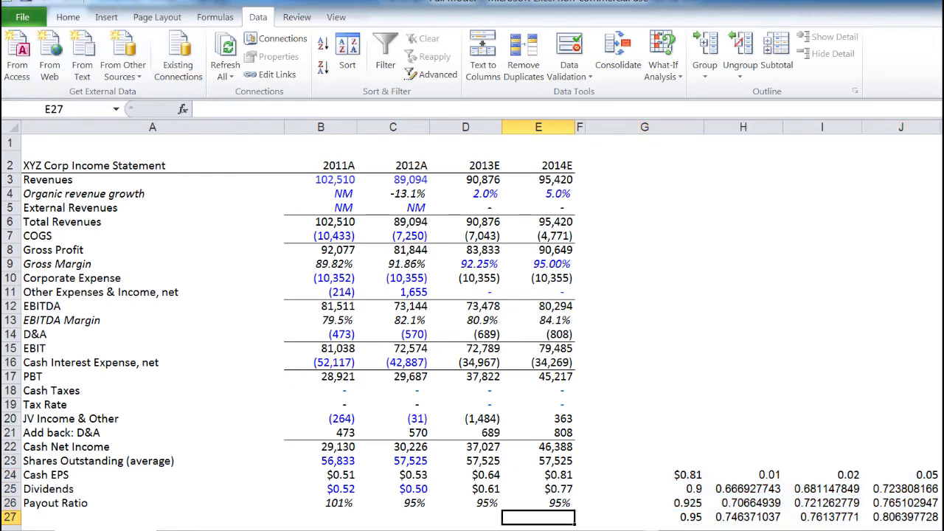
{"action": "key", "text": "Up"}
{"action": "key", "text": "Up"}
{"action": "key", "text": "Up"}
{"action": "key", "text": "Up"}
{"action": "key", "text": "Up"}
{"action": "key", "text": "Up"}
{"action": "key", "text": "Up"}
{"action": "key", "text": "Up"}
{"action": "key", "text": "Up"}
{"action": "key", "text": "Up"}
{"action": "key", "text": "Up"}
{"action": "key", "text": "Up"}
{"action": "key", "text": "Up"}
{"action": "key", "text": "Up"}
{"action": "key", "text": "Up"}
{"action": "key", "text": "Up"}
{"action": "key", "text": "Up"}
{"action": "key", "text": "Up"}
{"action": "key", "text": "Up"}
{"action": "key", "text": "Up"}
{"action": "key", "text": "Up"}
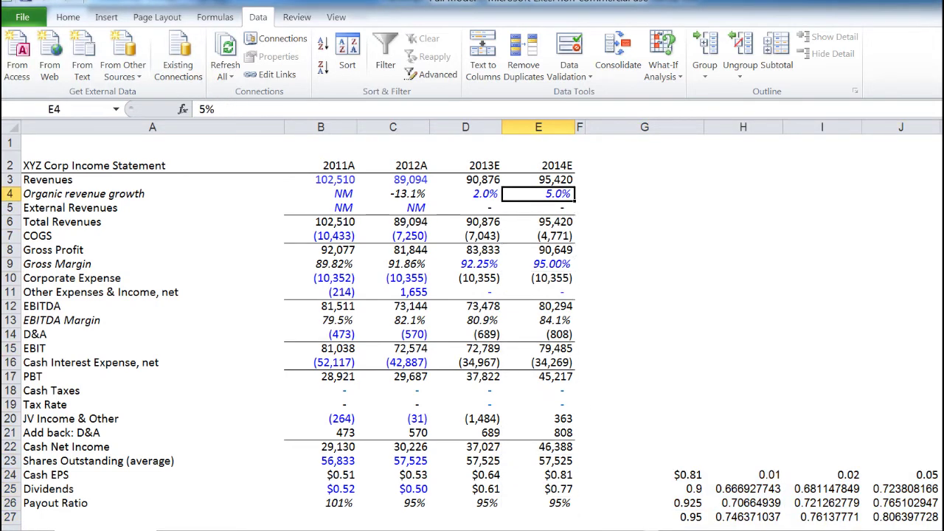
{"action": "key", "text": "ctrl+c"}
{"action": "key", "text": "Down"}
{"action": "key", "text": "Down"}
{"action": "key", "text": "Down"}
{"action": "key", "text": "Down"}
{"action": "key", "text": "Down"}
{"action": "key", "text": "Down"}
{"action": "key", "text": "Down"}
{"action": "key", "text": "Down"}
{"action": "key", "text": "Down"}
{"action": "key", "text": "Down"}
{"action": "key", "text": "Down"}
{"action": "key", "text": "Down"}
{"action": "key", "text": "Down"}
{"action": "key", "text": "Down"}
{"action": "key", "text": "Down"}
{"action": "key", "text": "Down"}
{"action": "key", "text": "Right"}
{"action": "key", "text": "Right"}
{"action": "key", "text": "Right"}
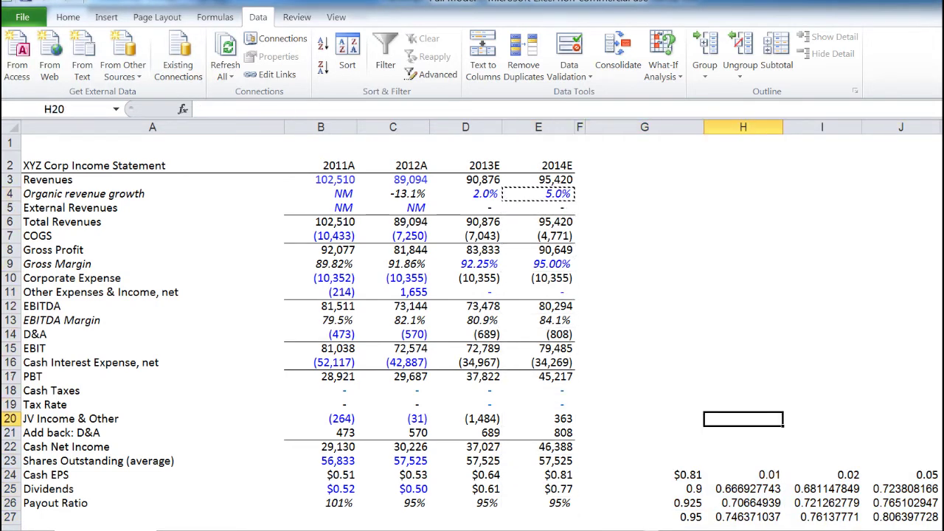
{"action": "key", "text": "Right"}
{"action": "key", "text": "Down"}
{"action": "key", "text": "Down"}
{"action": "key", "text": "Left"}
{"action": "key", "text": "Down"}
{"action": "key", "text": "Down"}
{"action": "key", "text": "shift+Right"}
{"action": "key", "text": "shift+Right"}
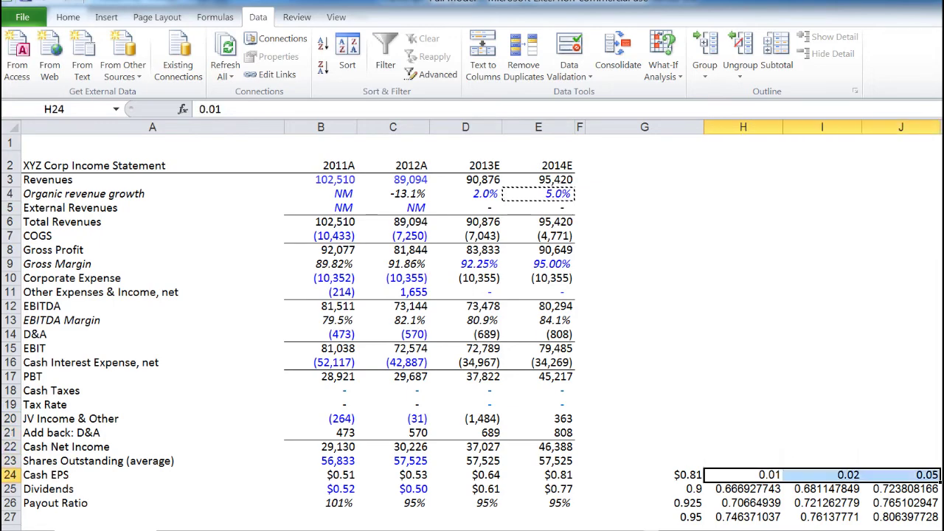
{"action": "key", "text": "ctrl+alt+v"}
{"action": "key", "text": "t"}
{"action": "key", "text": "Return"}
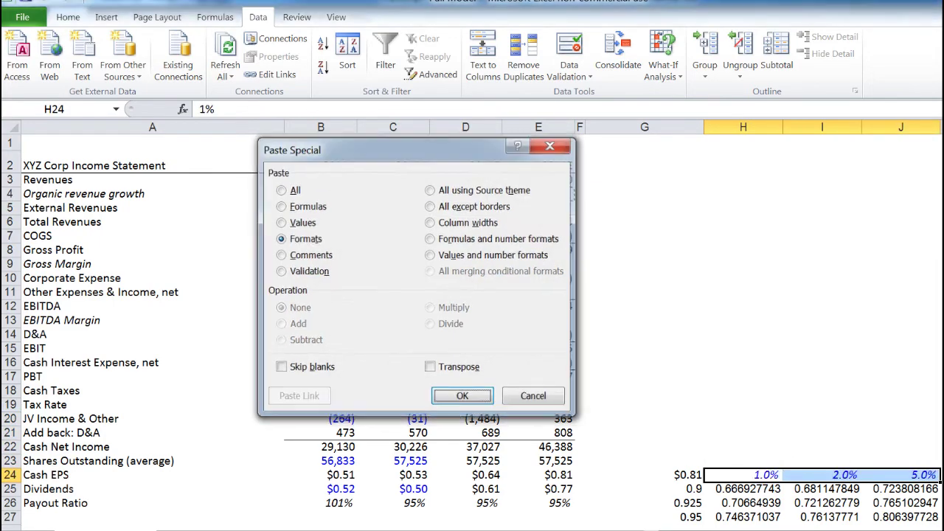
{"action": "key", "text": "Left"}
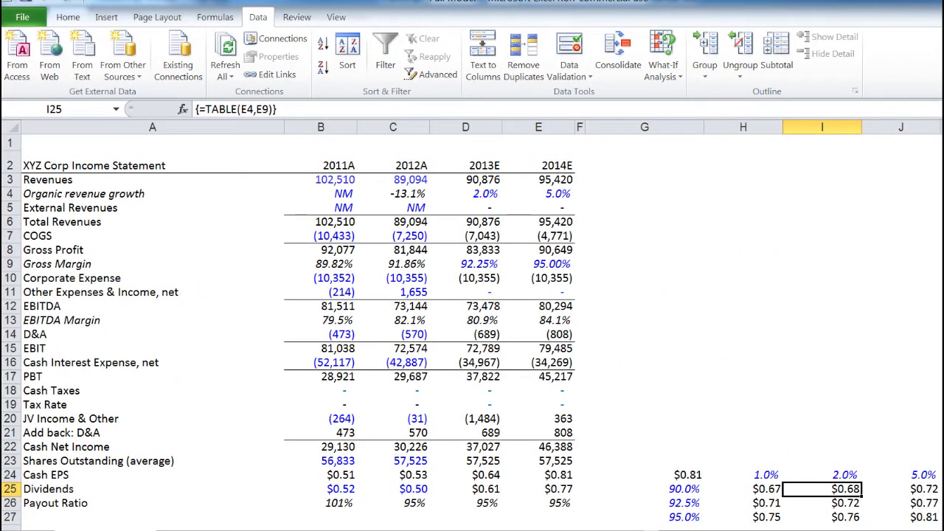
Step: Examine the table's Cash EPS for 5% growth with 95% margin, and for 2% growth with 90% margin
{"action": "key", "text": "Down"}
{"action": "key", "text": "Down"}
{"action": "key", "text": "Right"}
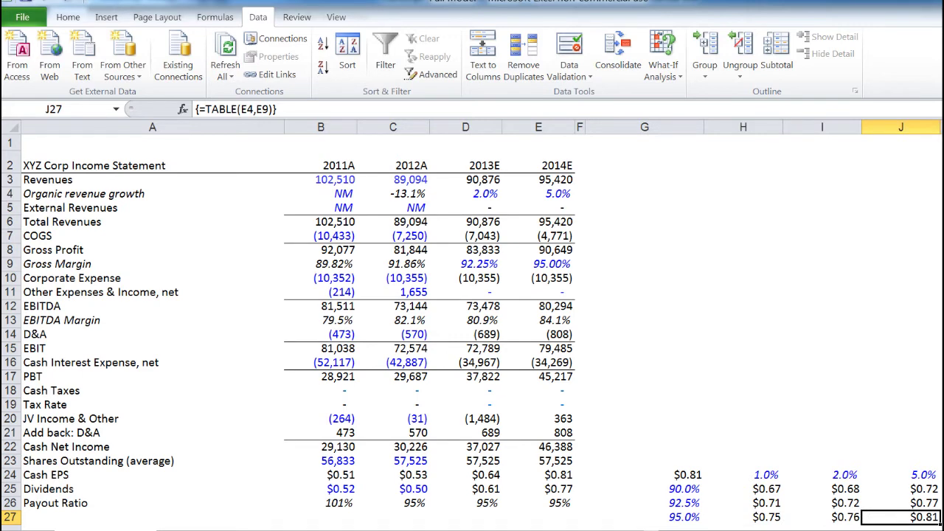
{"action": "left_click", "coordinate": [822, 489]}
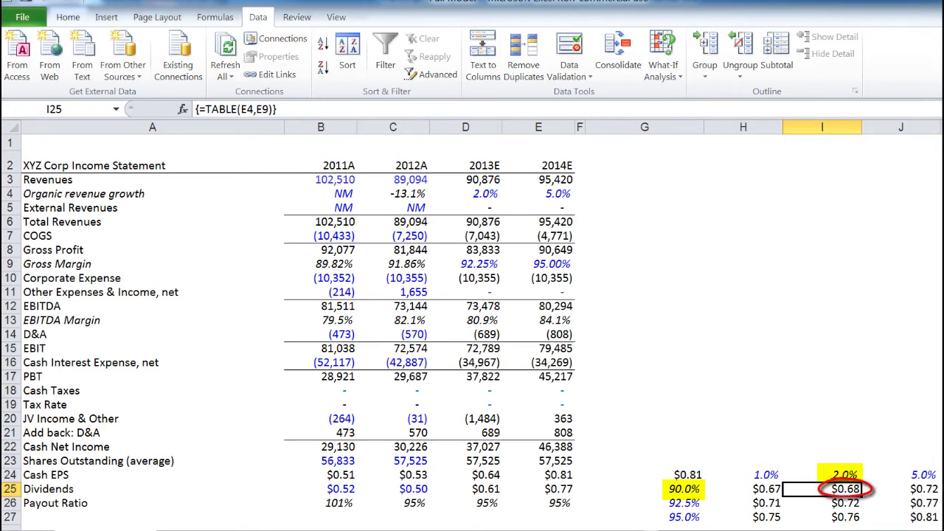
Step: Set the 2014E organic revenue growth in E4 to 2%
{"action": "key", "text": "Left"}
{"action": "key", "text": "Left"}
{"action": "key", "text": "Left"}
{"action": "key", "text": "Left"}
{"action": "key", "text": "Left"}
{"action": "key", "text": "Up"}
{"action": "key", "text": "Up"}
{"action": "key", "text": "Up"}
{"action": "key", "text": "Up"}
{"action": "key", "text": "Up"}
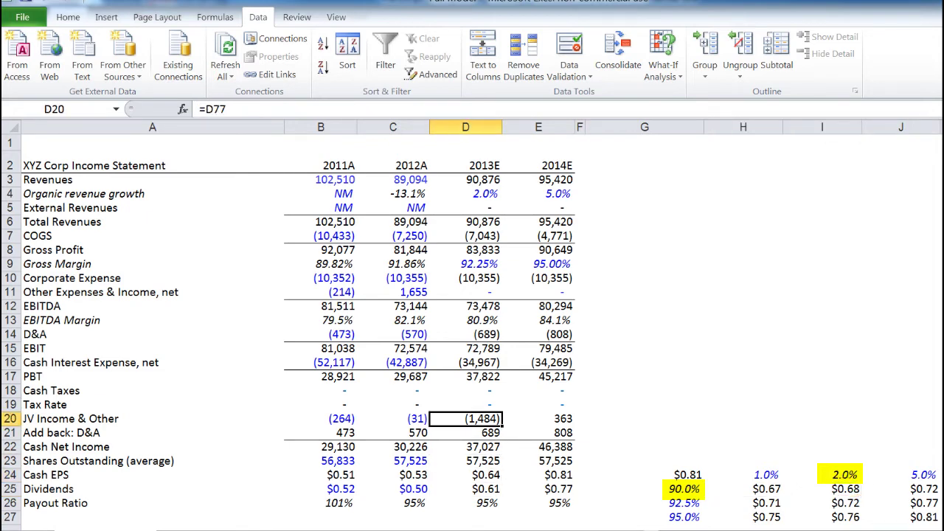
{"action": "key", "text": "Up"}
{"action": "key", "text": "Up"}
{"action": "key", "text": "Up"}
{"action": "key", "text": "Up"}
{"action": "key", "text": "Up"}
{"action": "key", "text": "Up"}
{"action": "key", "text": "Up"}
{"action": "key", "text": "Up"}
{"action": "key", "text": "Up"}
{"action": "key", "text": "Up"}
{"action": "key", "text": "Up"}
{"action": "key", "text": "Up"}
{"action": "key", "text": "Up"}
{"action": "key", "text": "Up"}
{"action": "key", "text": "Up"}
{"action": "key", "text": "Right"}
{"action": "key", "text": "Up"}
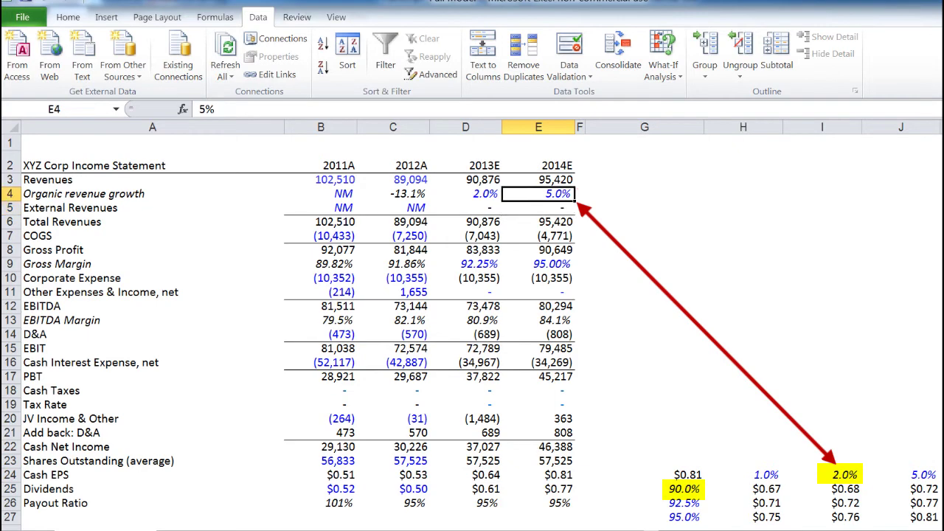
{"action": "type", "text": "2"}
{"action": "key", "text": "Return"}
Step: Set the 2014E gross margin in E9 to 90%
{"action": "key", "text": "Down"}
{"action": "key", "text": "Down"}
{"action": "key", "text": "Down"}
{"action": "key", "text": "Down"}
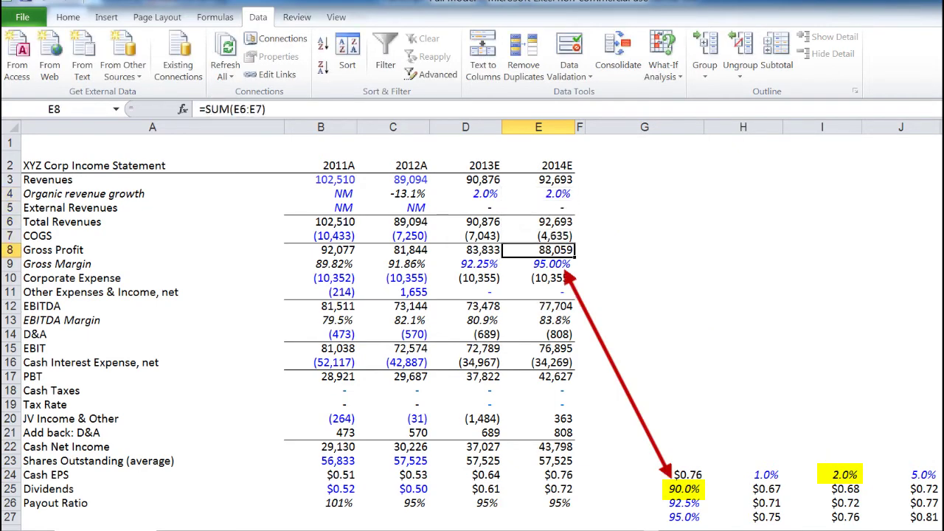
{"action": "key", "text": "Down"}
{"action": "type", "text": "90"}
{"action": "key", "text": "Return"}
Step: Check the 2014E Cash EPS in E24 against the data table's result for 2% growth and 90% margin
{"action": "key", "text": "Down"}
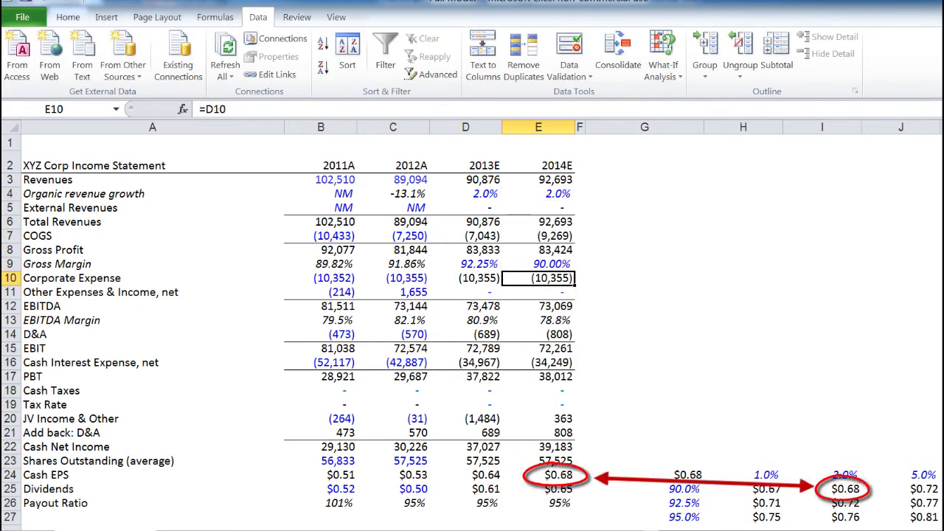
{"action": "key", "text": "Down"}
{"action": "key", "text": "Down"}
{"action": "key", "text": "Down"}
{"action": "key", "text": "Down"}
{"action": "key", "text": "Down"}
{"action": "key", "text": "Down"}
{"action": "key", "text": "Down"}
{"action": "key", "text": "Down"}
{"action": "key", "text": "Down"}
{"action": "key", "text": "Down"}
{"action": "key", "text": "Down"}
{"action": "key", "text": "Down"}
{"action": "key", "text": "Down"}
{"action": "key", "text": "Down"}
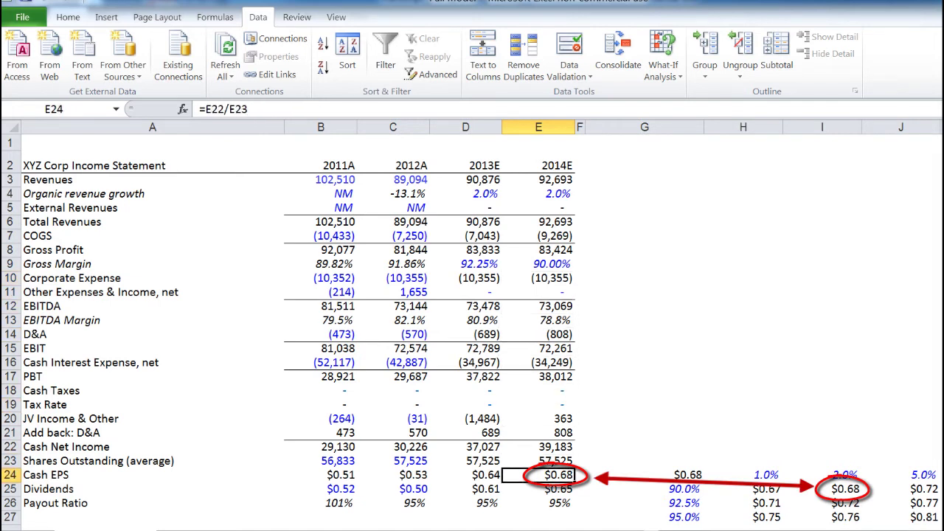